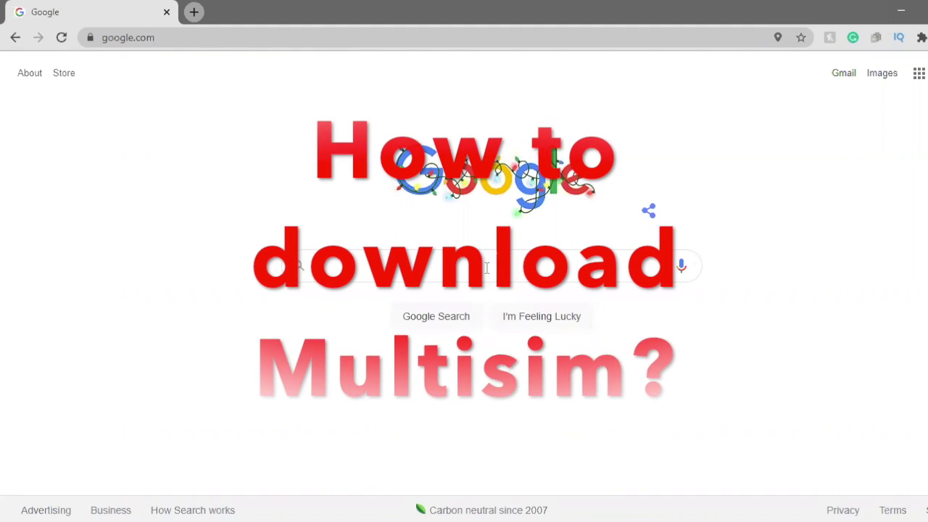
- Search Google for 'multisim student download free' to reach NI's Multisim Download result
left_click(484, 266)
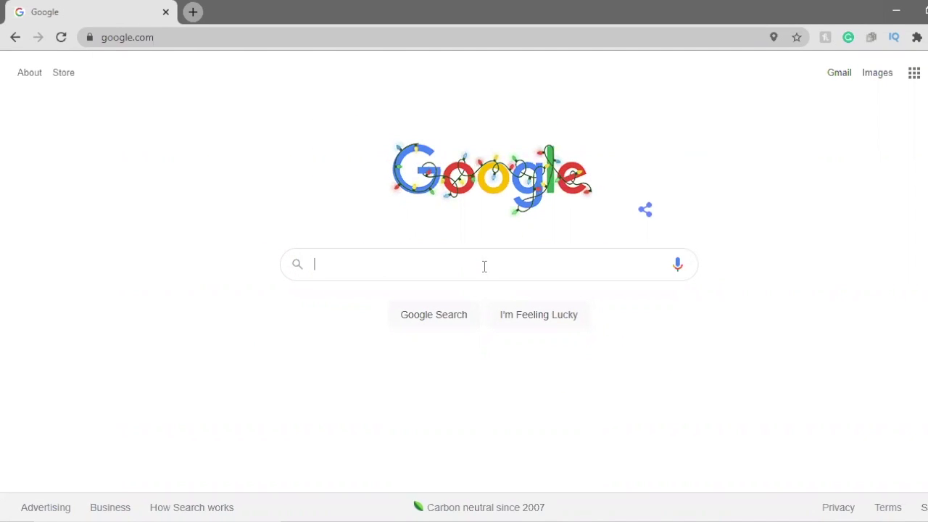
type("multisim")
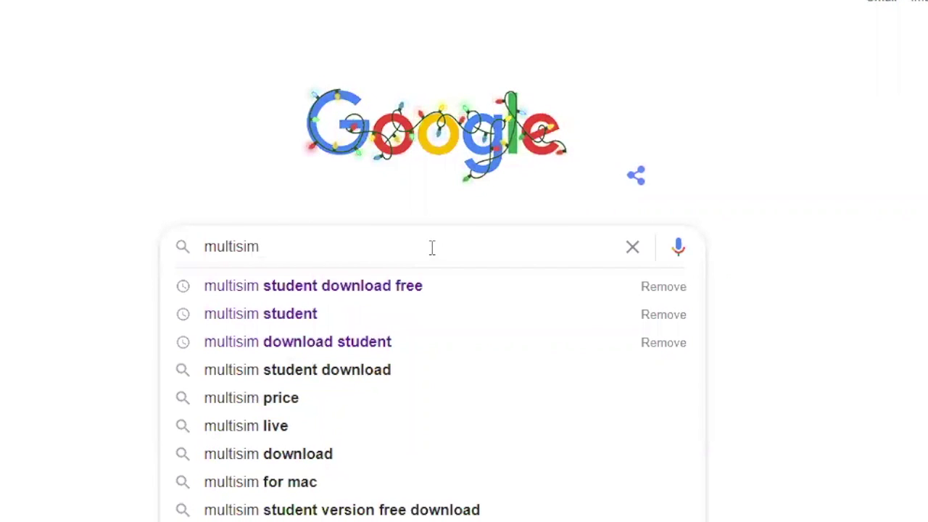
left_click(331, 286)
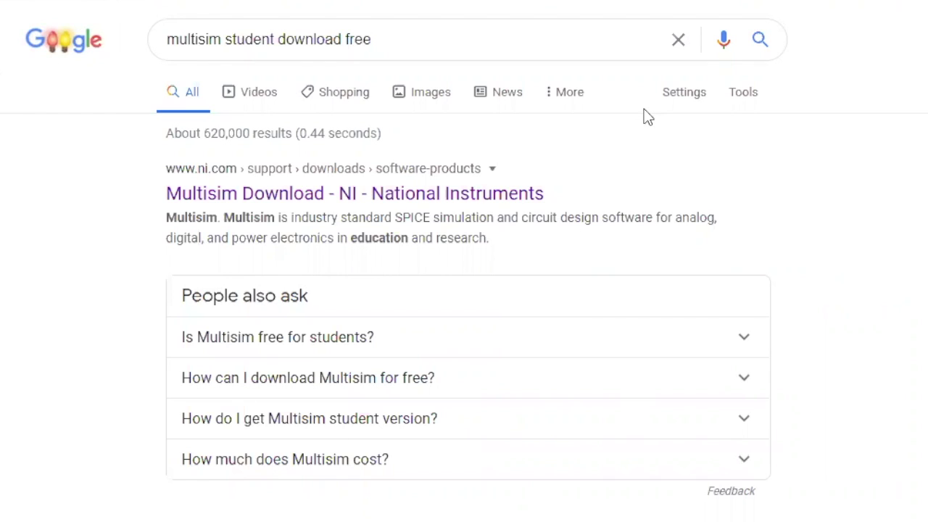
left_click(379, 201)
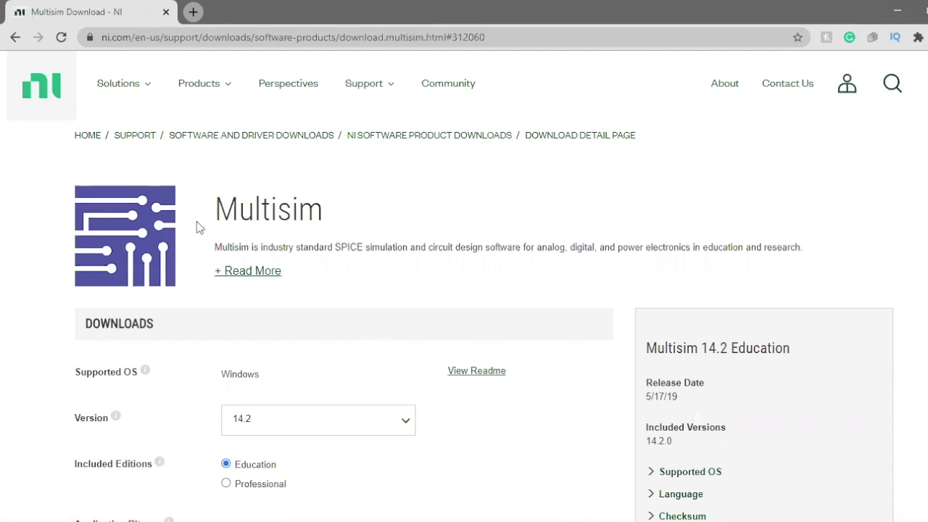
scroll(143, 246, "down", 2)
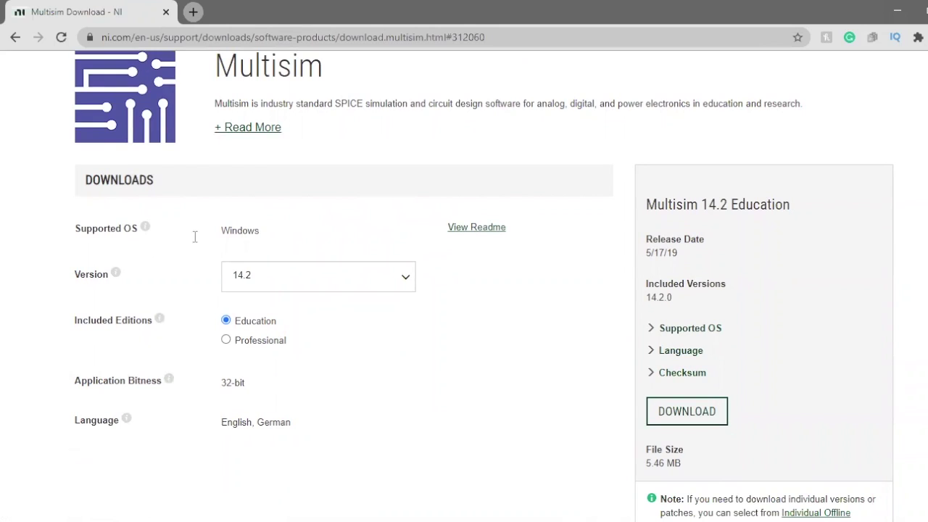
left_click(264, 227)
scroll(277, 235, "down", 1)
scroll(277, 234, "up", 2)
scroll(283, 232, "down", 2)
scroll(283, 232, "down", 1)
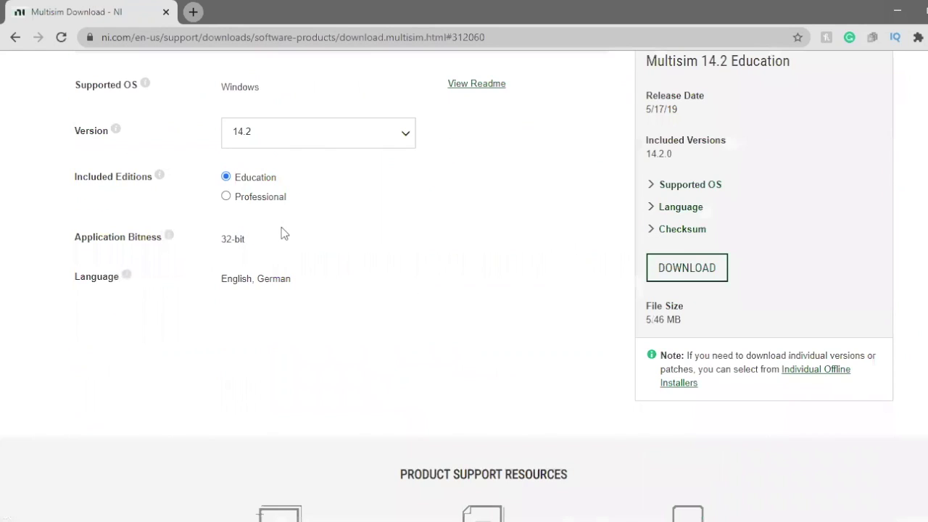
scroll(282, 232, "up", 1)
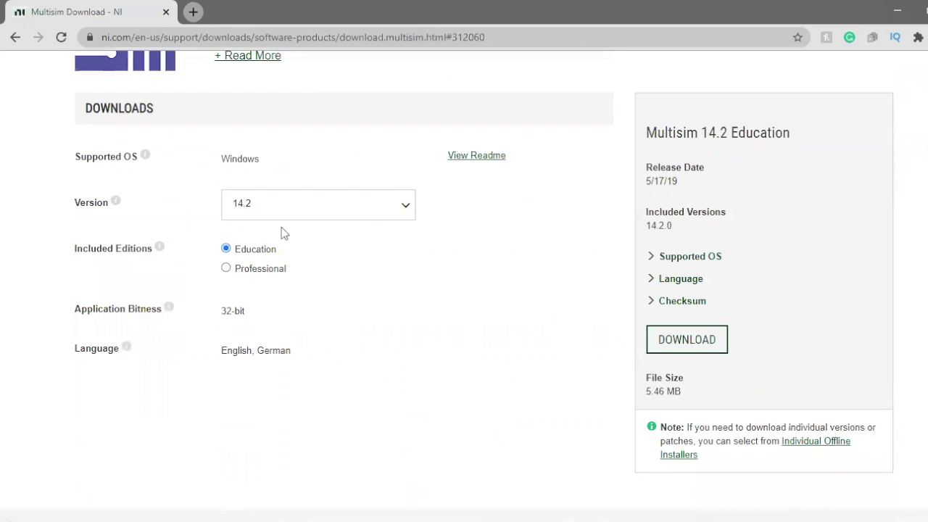
left_click(349, 221)
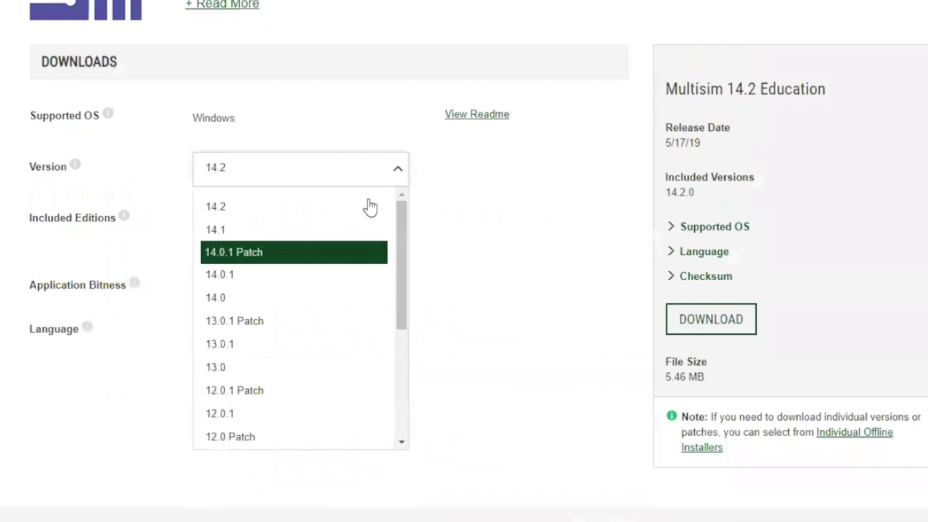
left_click(244, 207)
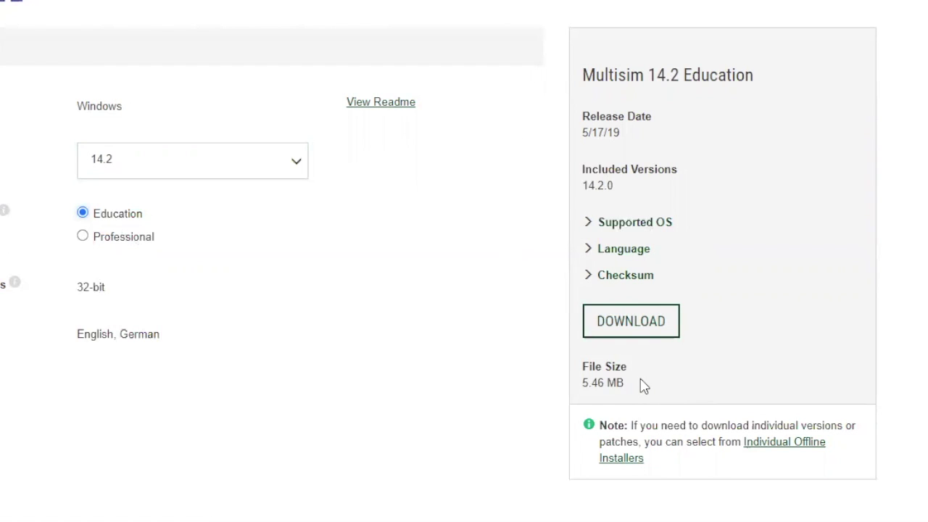
- Start the Multisim 14.2 Education download and enter the student's first and last name on the account form
left_click(637, 339)
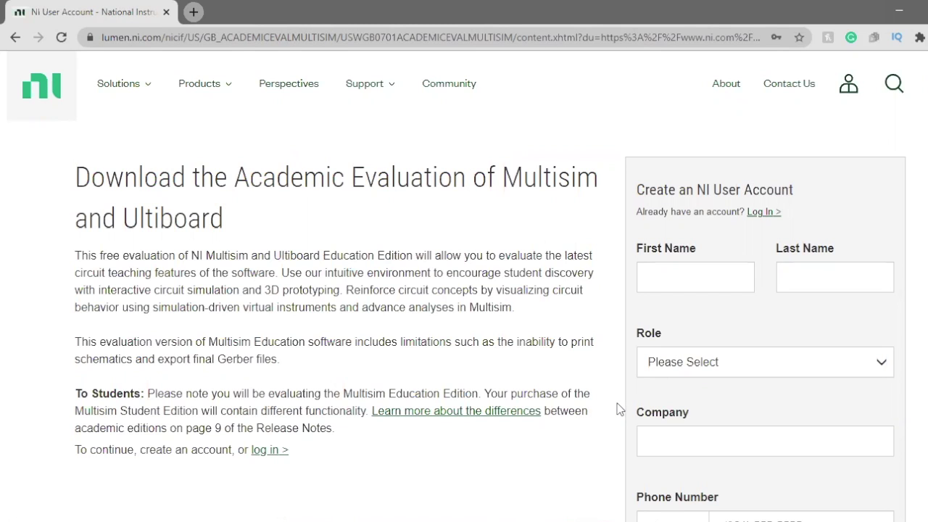
scroll(649, 238, "down", 1)
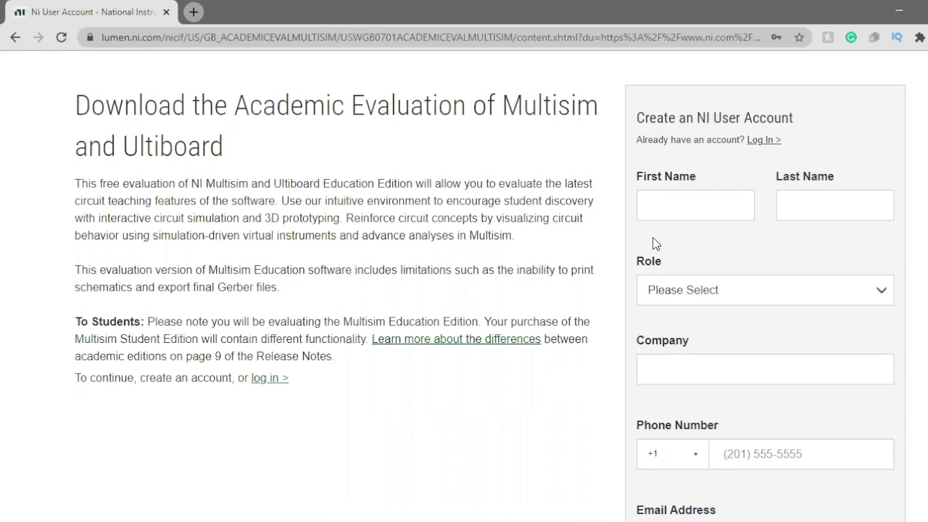
left_click(724, 215)
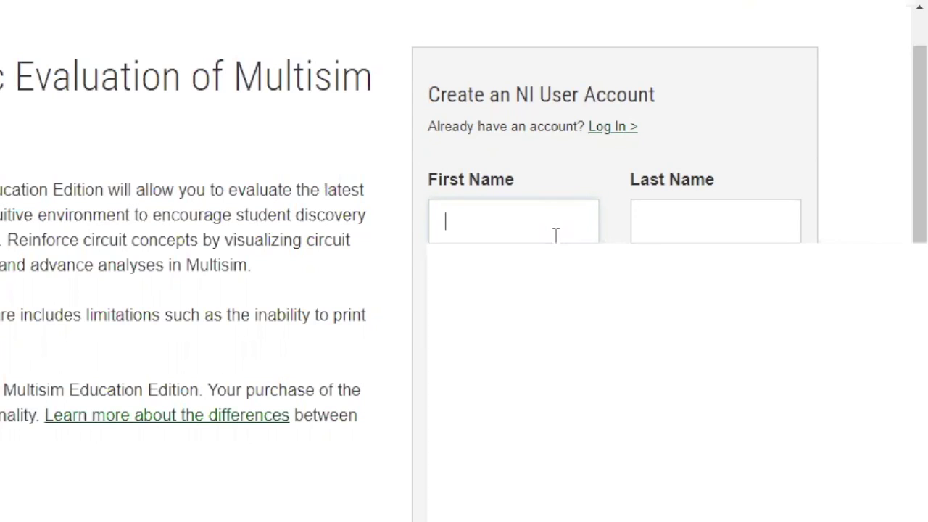
double_click(507, 229)
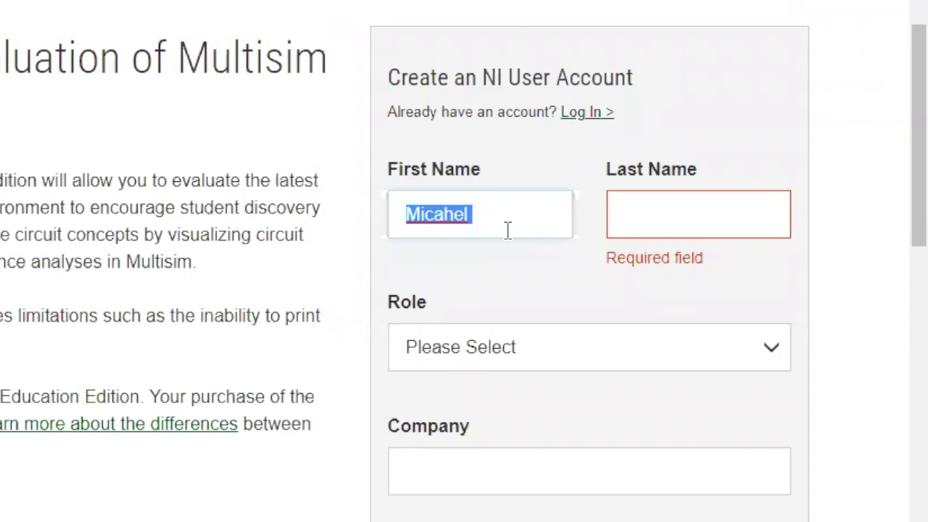
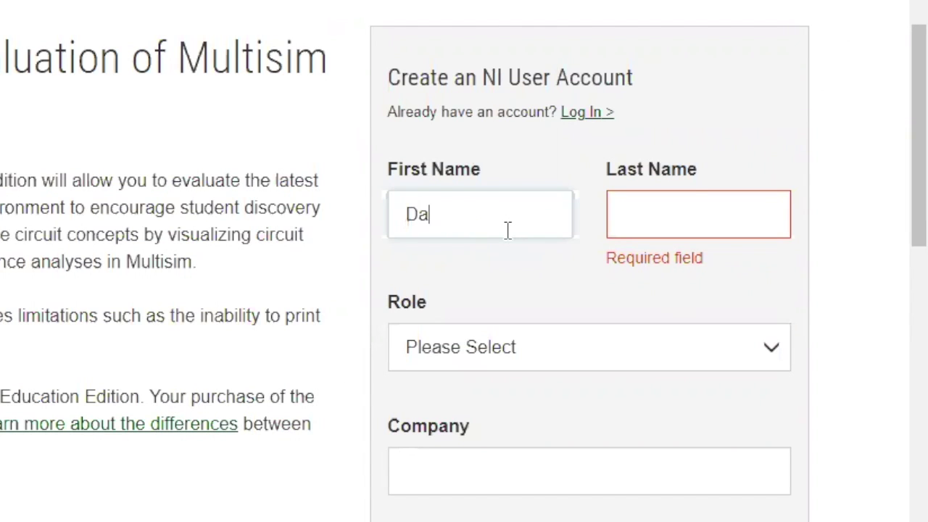
key("Tab")
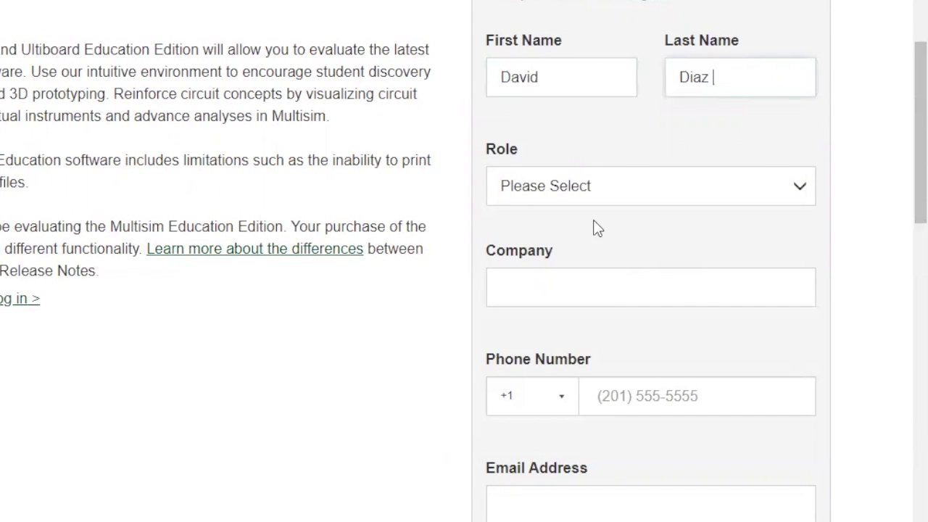
- Set the Role dropdown to Student
left_click(583, 195)
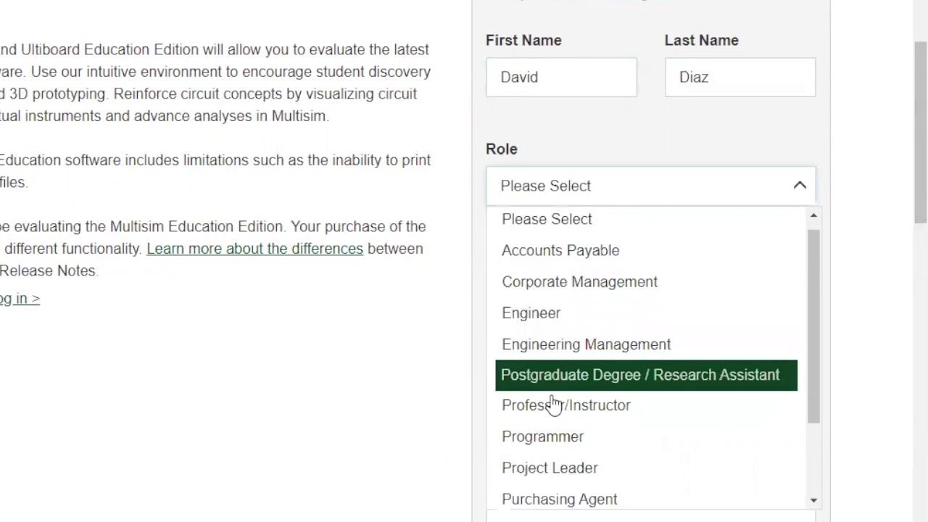
scroll(556, 403, "down", 2)
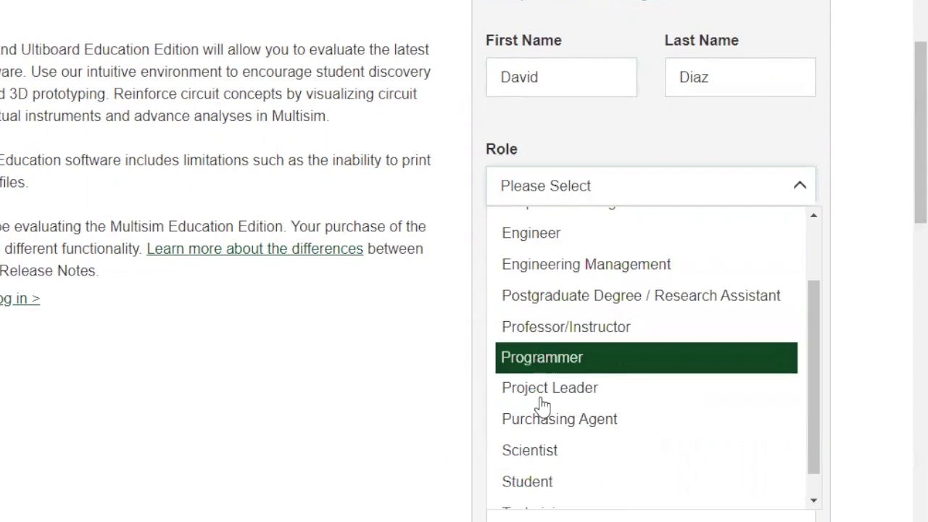
scroll(534, 460, "down", 1)
left_click(534, 452)
scroll(534, 363, "down", 1)
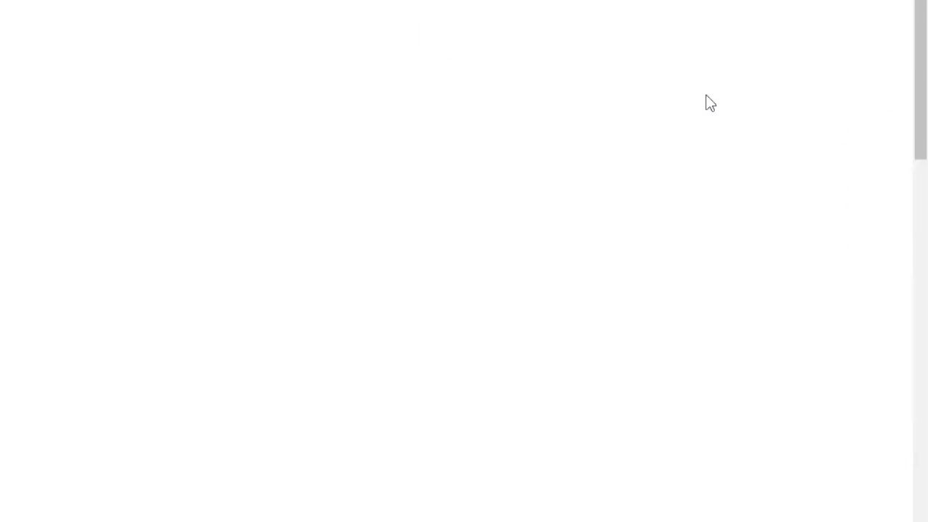
- Choose New York University as the school and fill in its address, city, state and postcode
scroll(653, 370, "down", 2)
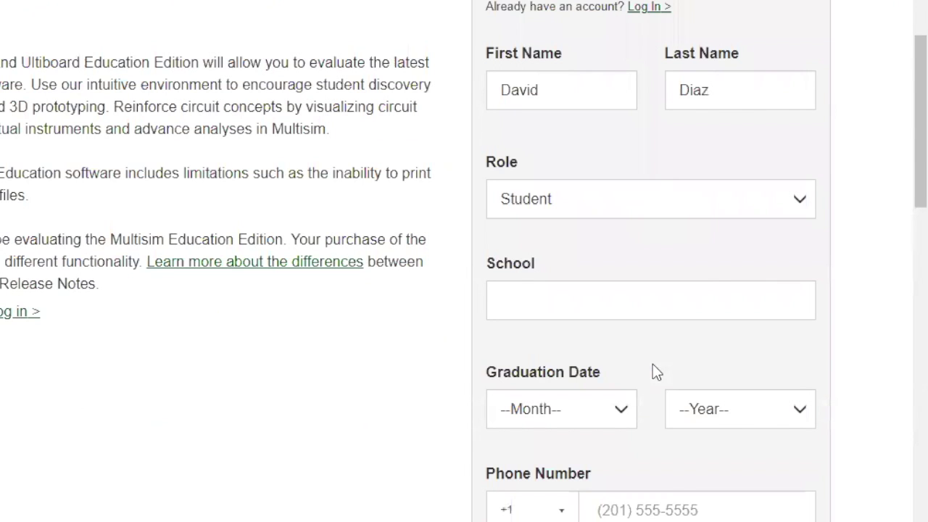
left_click(675, 285)
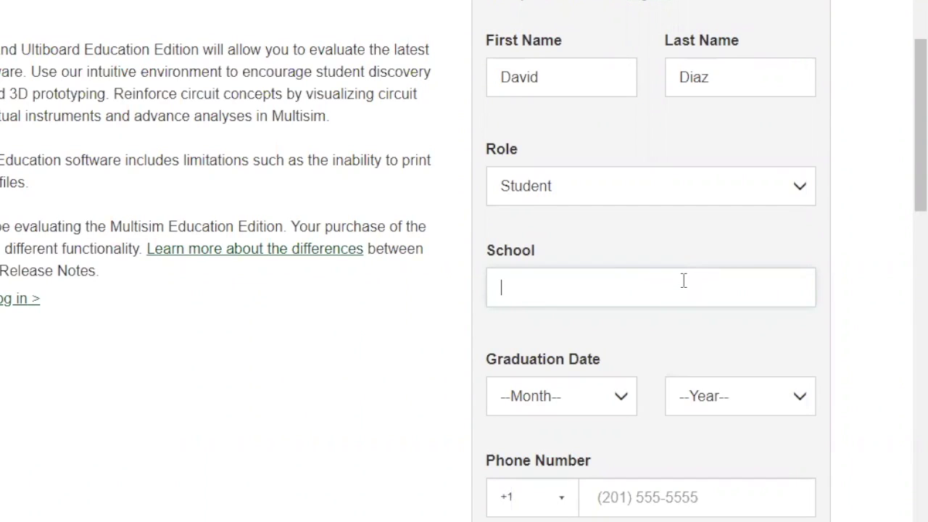
scroll(681, 287, "down", 1)
type("New Yor")
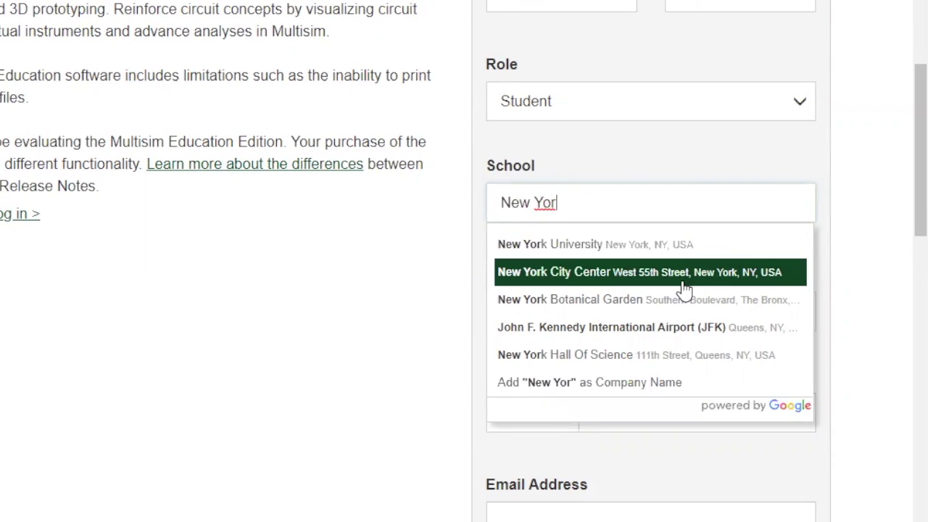
left_click(670, 244)
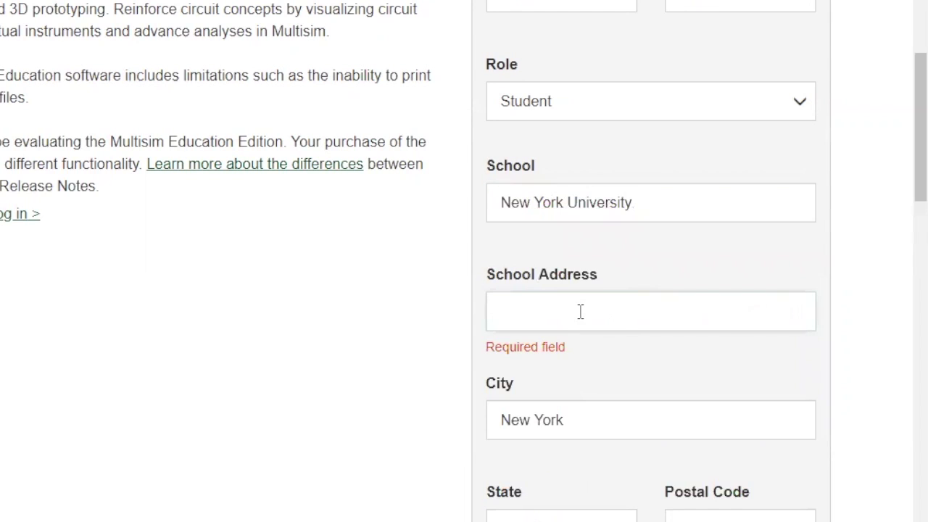
left_click(580, 311)
type("New York, NY 10003")
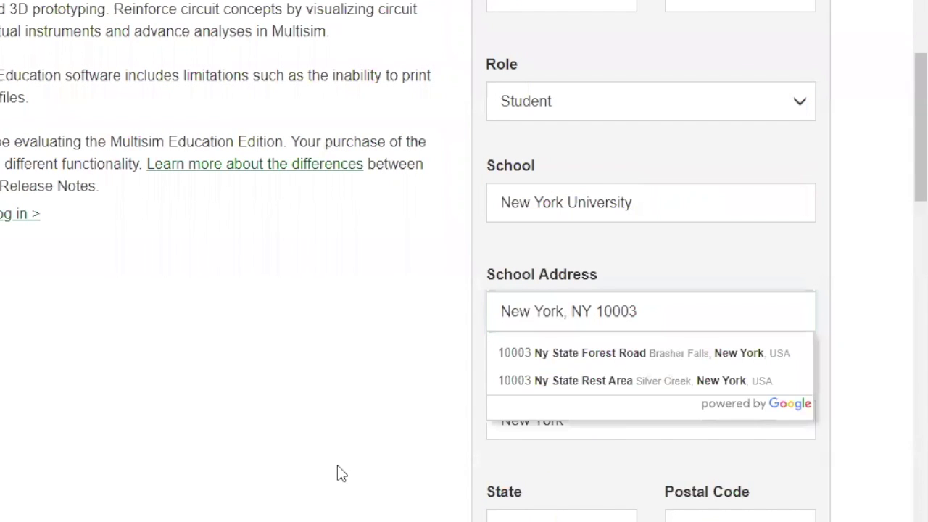
left_click(550, 381)
scroll(541, 290, "down", 4)
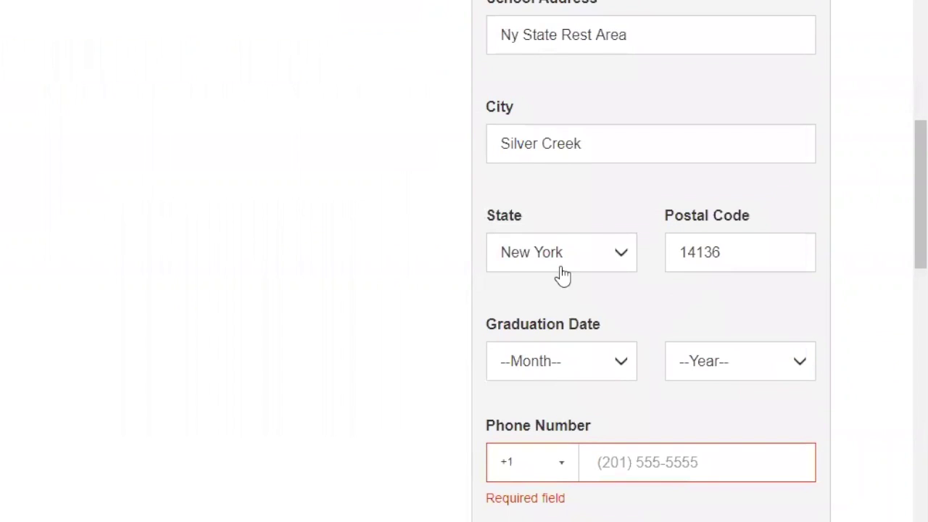
scroll(710, 310, "down", 1)
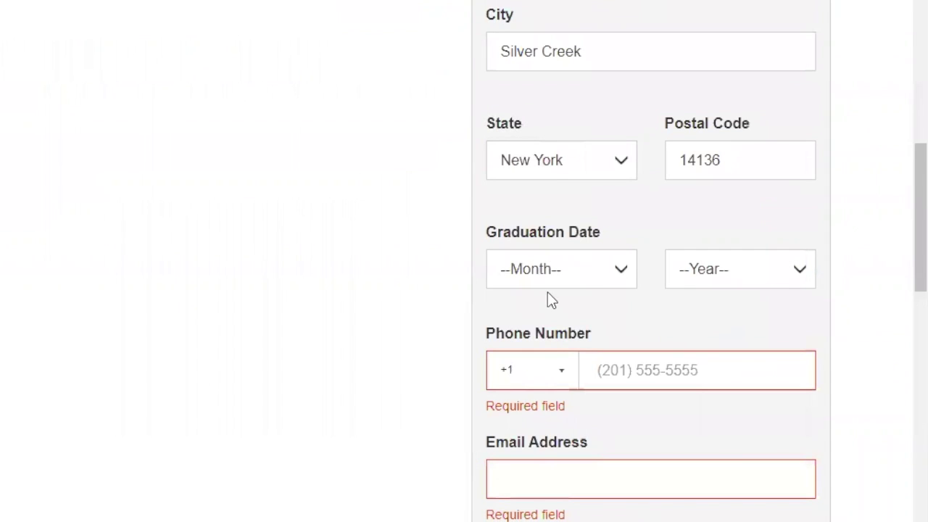
- Set graduation month to June, autofill the saved contact details, and submit the registration form
left_click(609, 274)
scroll(853, 280, "down", 5)
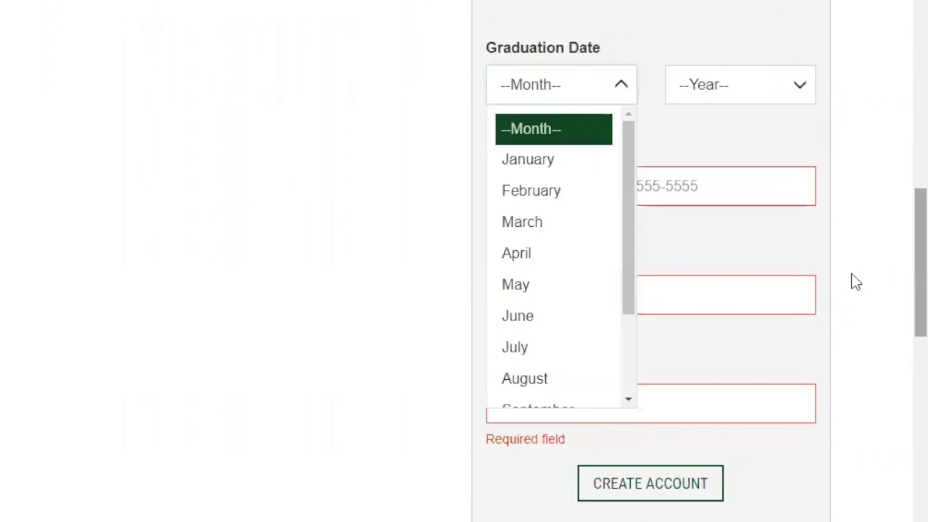
scroll(464, 375, "up", 4)
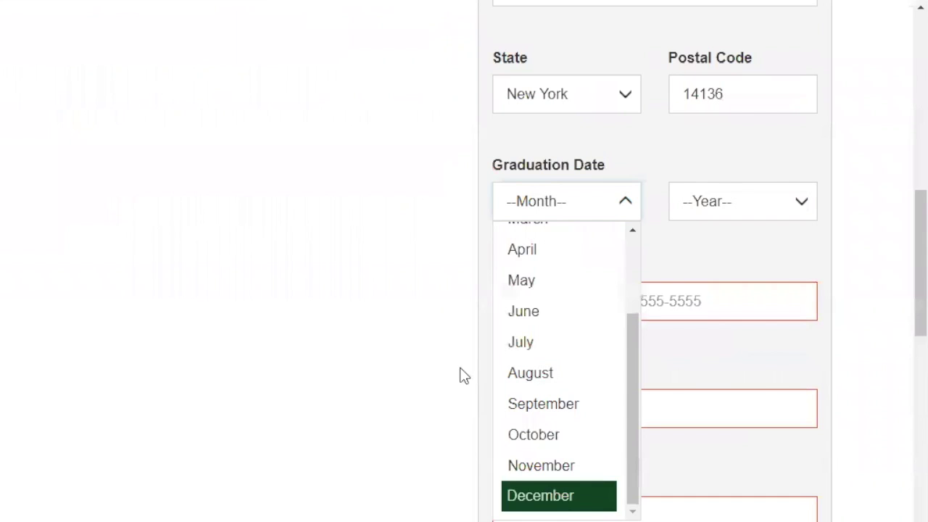
left_click(557, 328)
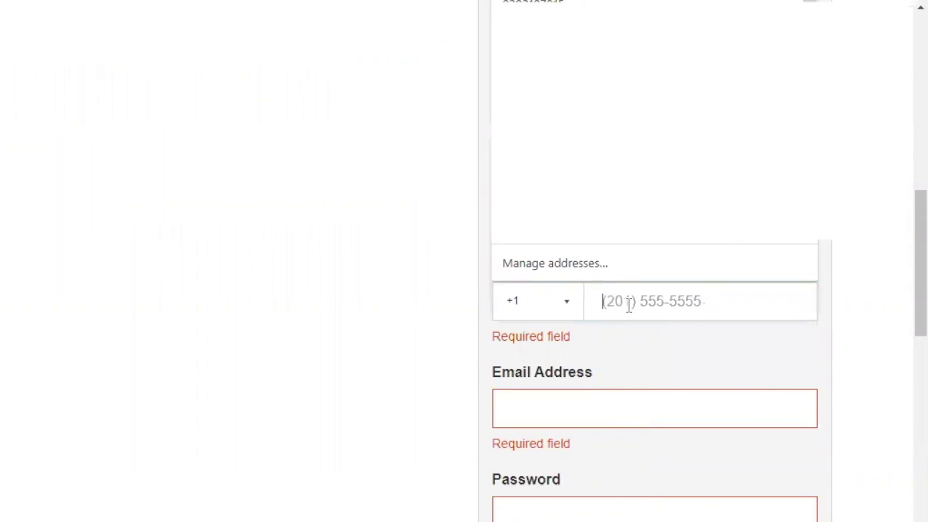
key("Down")
key("Return")
left_click(723, 410)
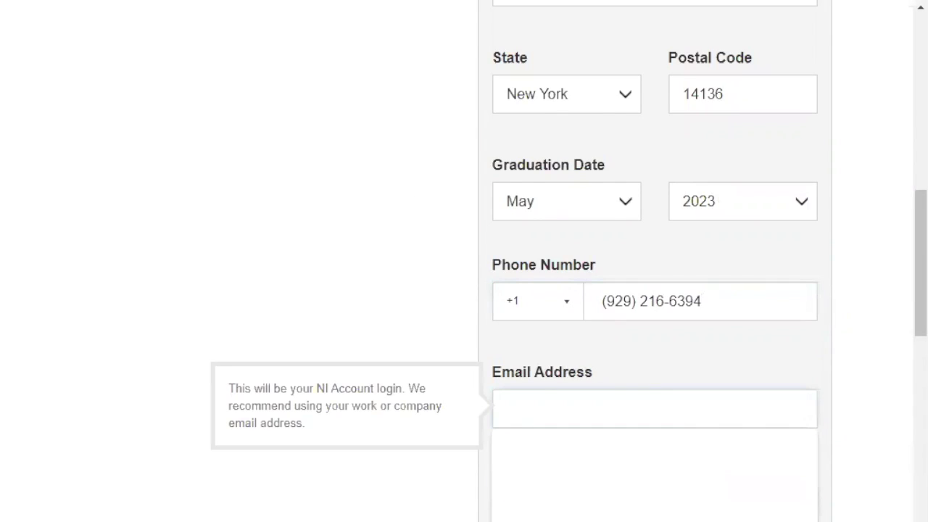
scroll(654, 290, "down", 2)
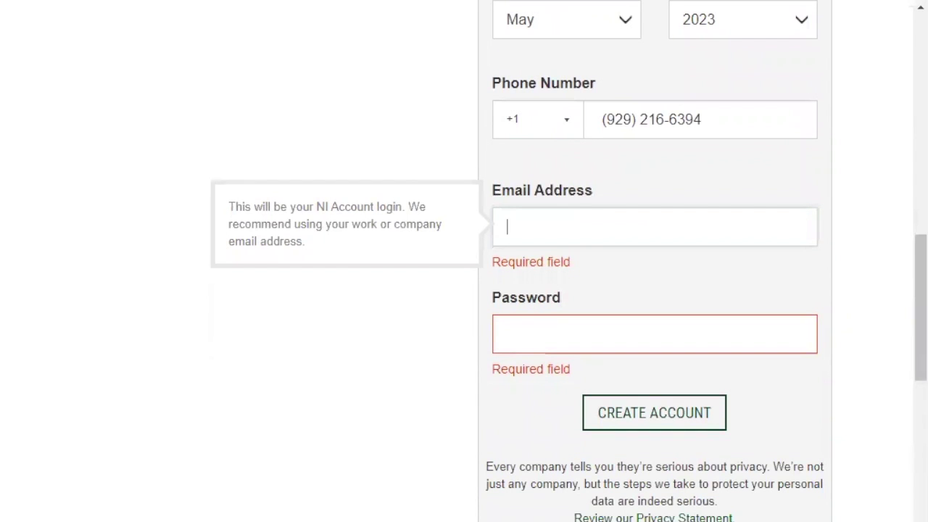
left_click(659, 410)
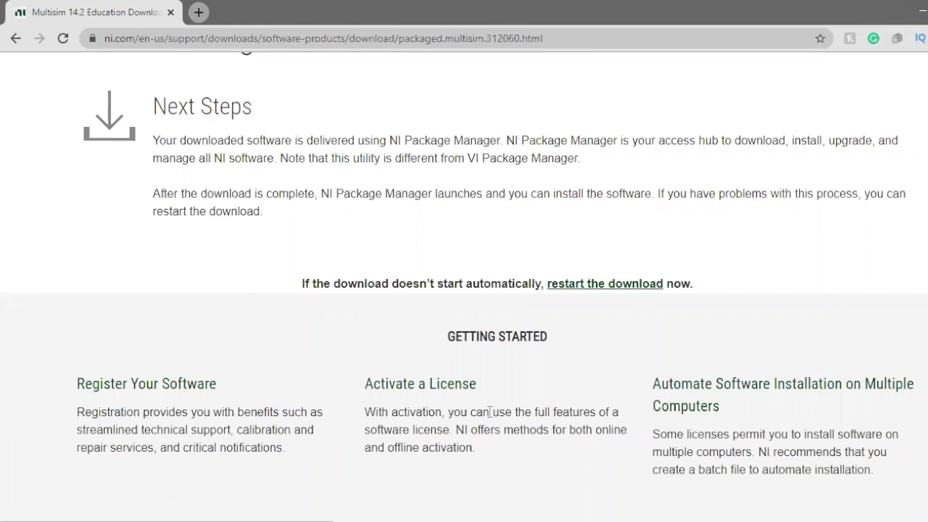
- Scroll the Downloading Multisim 14.2 Education page until the installer's Save As dialog appears
scroll(314, 218, "up", 1)
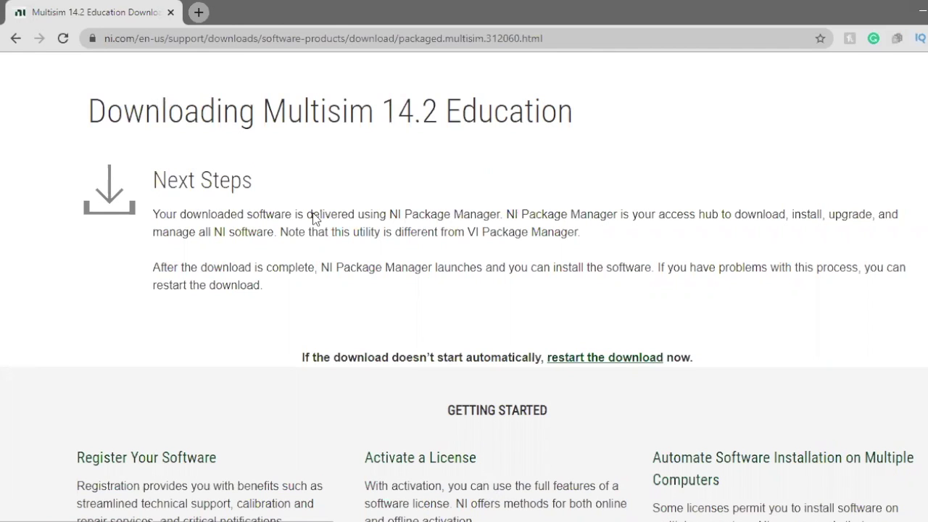
scroll(490, 411, "down", 1)
scroll(305, 212, "up", 1)
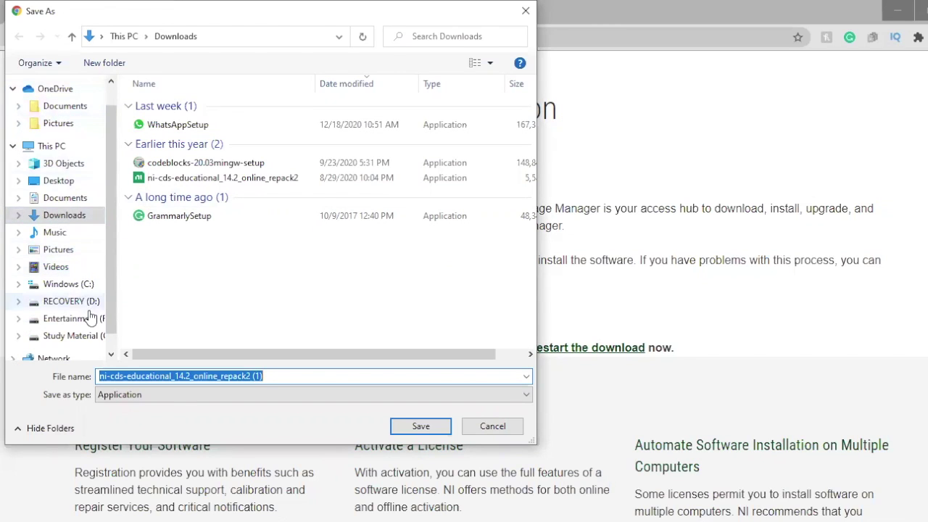
- Save the installer to the Desktop, restart the download, and cancel the duplicate save prompt
left_click(67, 186)
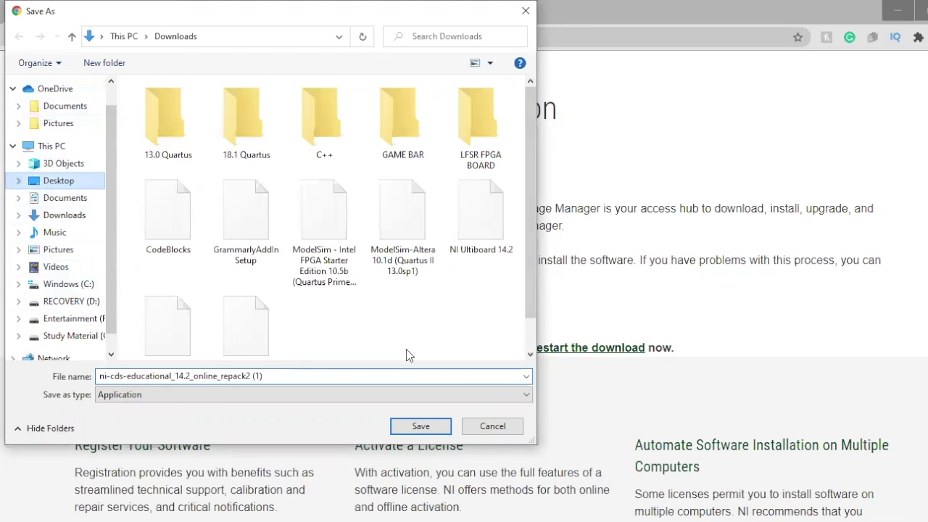
left_click(421, 426)
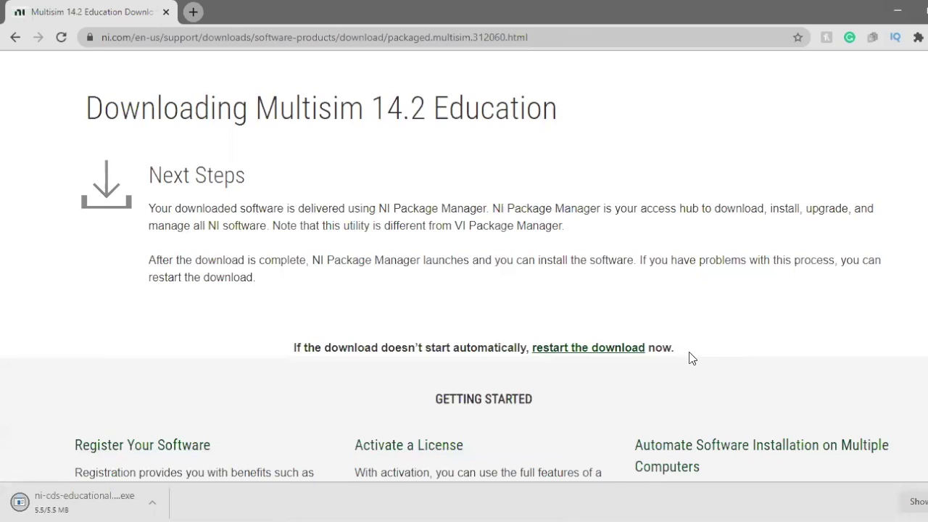
left_click(563, 350)
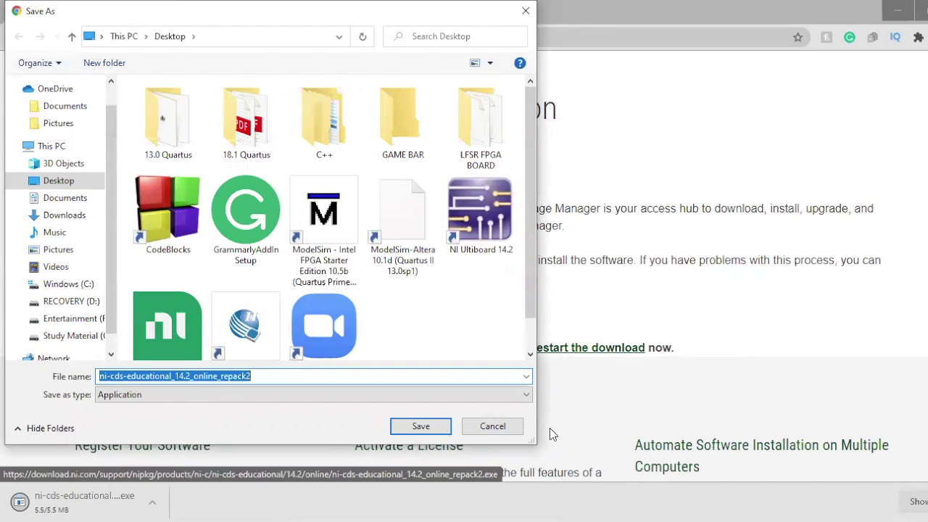
left_click(493, 427)
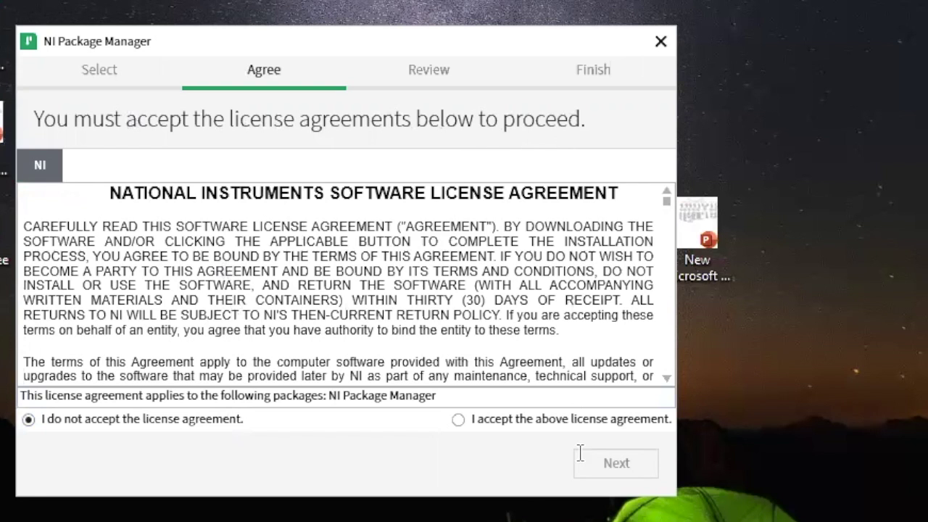
- Accept the NI Software License Agreement and continue to the installation summary
scroll(493, 384, "down", 1)
scroll(500, 360, "down", 4)
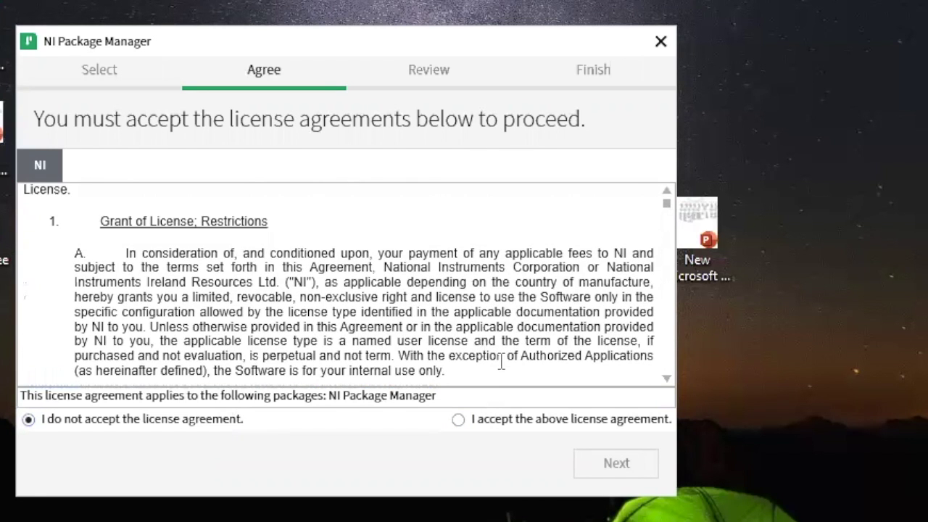
scroll(493, 341, "up", 5)
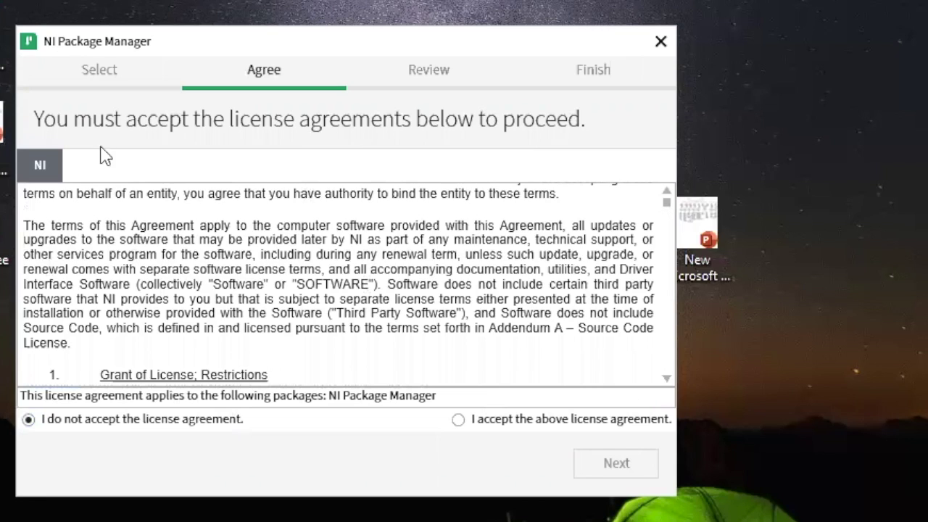
scroll(656, 193, "down", 4)
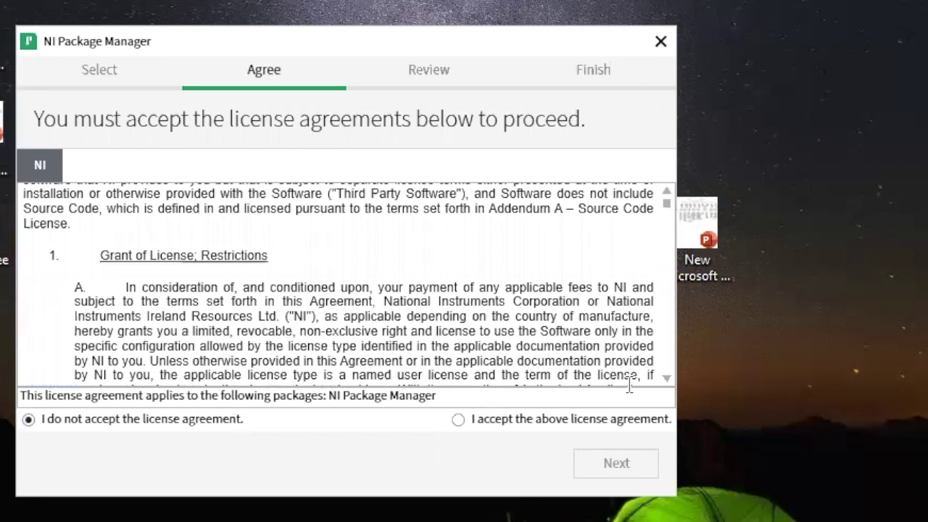
left_click(475, 423)
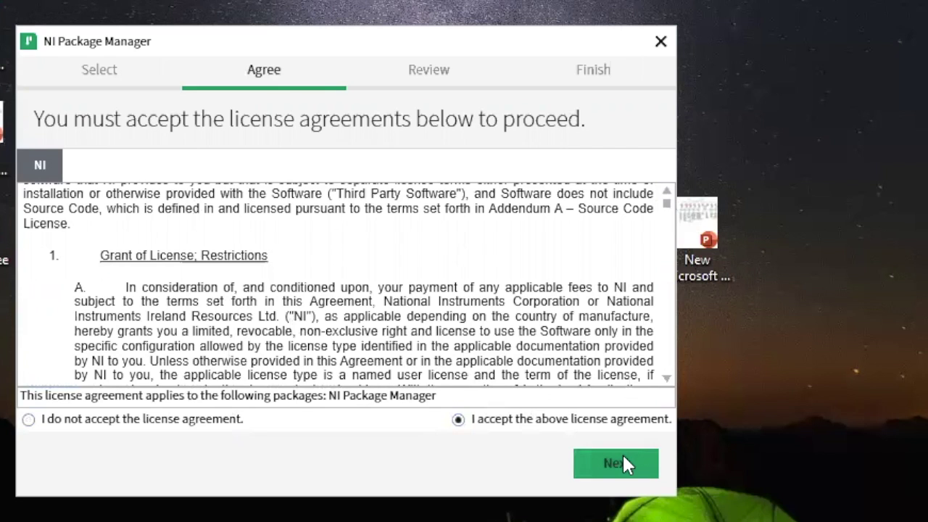
left_click(622, 457)
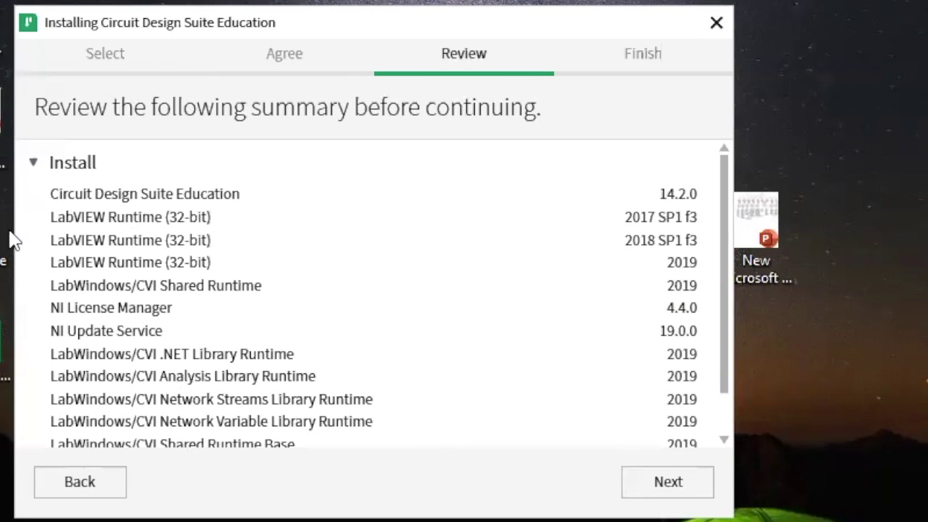
- Confirm the Circuit Design Suite 14.2.0 and Package Manager 20.6.0 review pages to begin installing
scroll(83, 264, "down", 1)
scroll(127, 341, "up", 1)
left_click(655, 487)
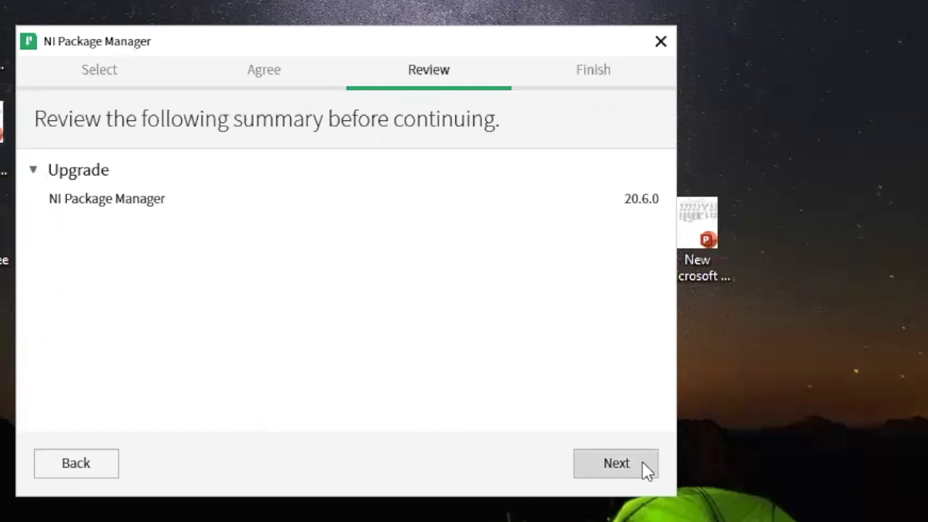
left_click(698, 488)
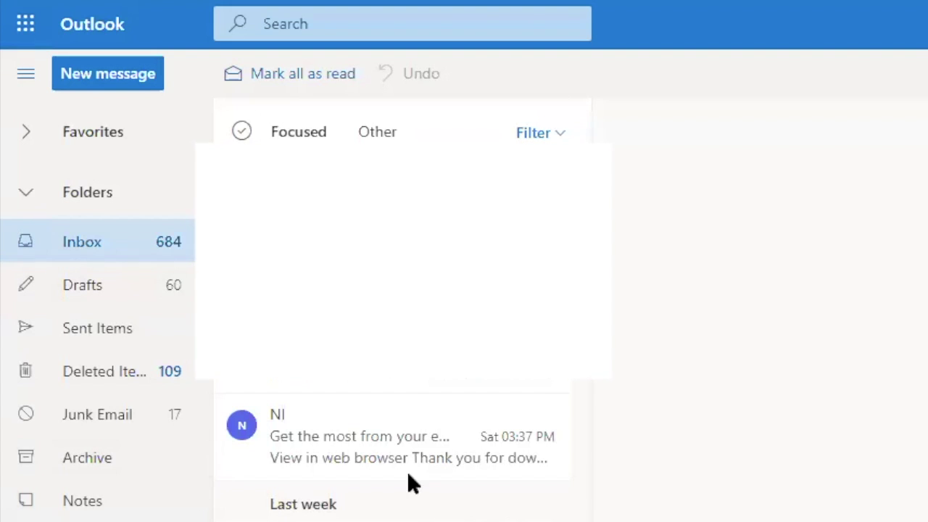
- Open NI's 'Get the most from your evaluation of Multisim' email and scroll to its download offer
scroll(391, 413, "down", 2)
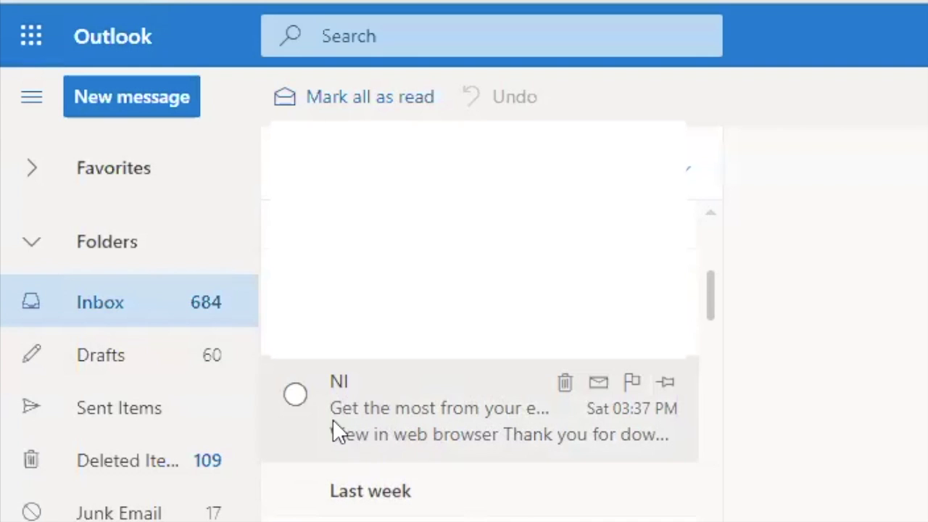
left_click(396, 421)
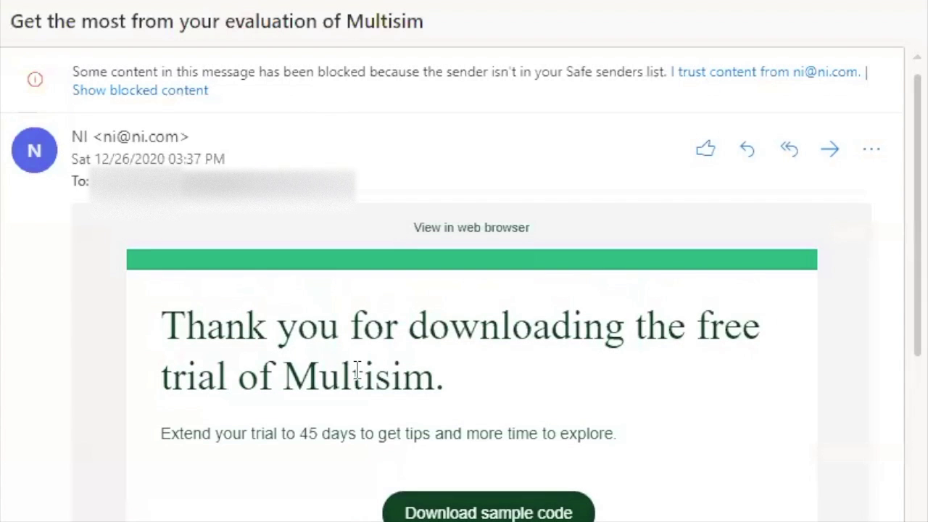
scroll(341, 366, "down", 5)
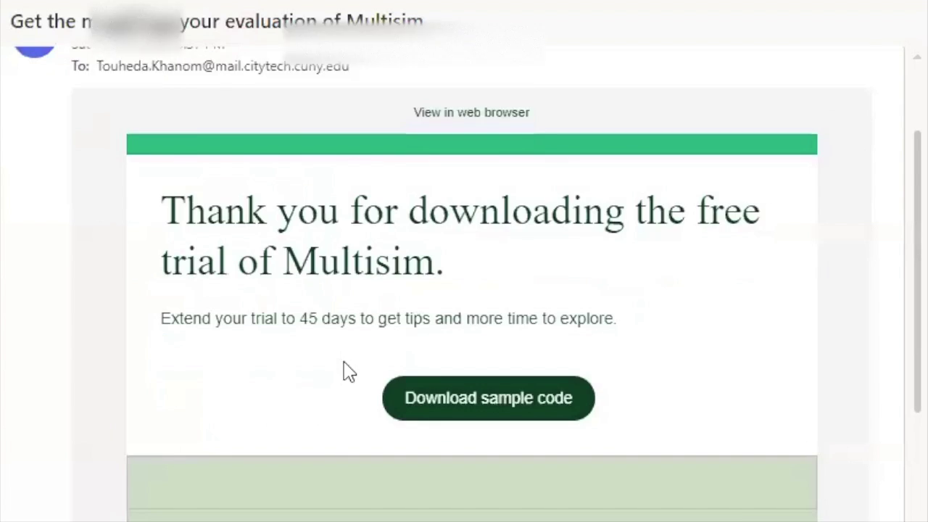
scroll(327, 222, "up", 2)
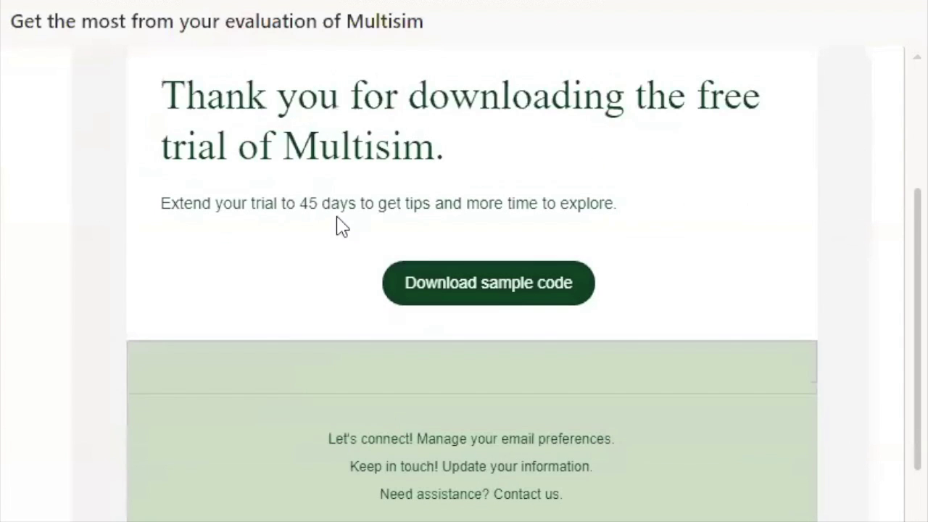
- Download the 555 Timer Servo Controller example circuit to the Desktop and open the .ms14 file
left_click(499, 294)
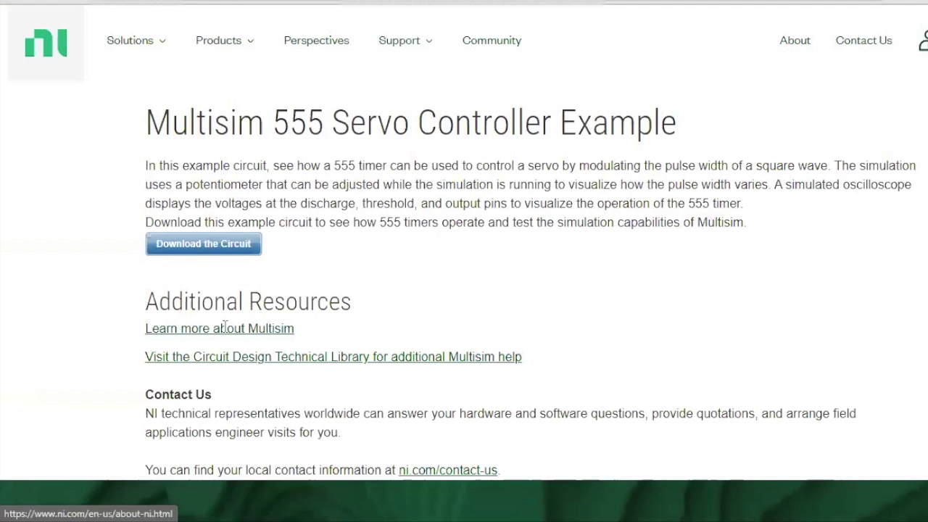
left_click(190, 256)
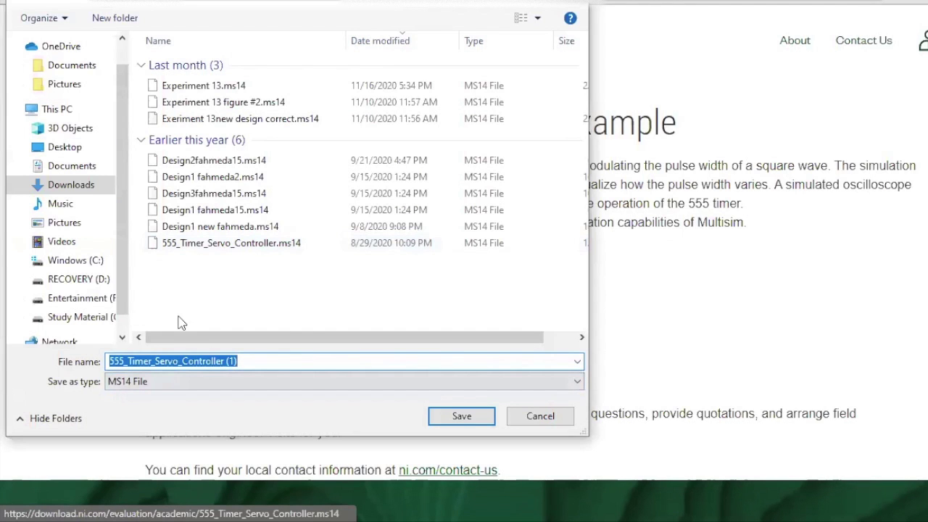
left_click(65, 146)
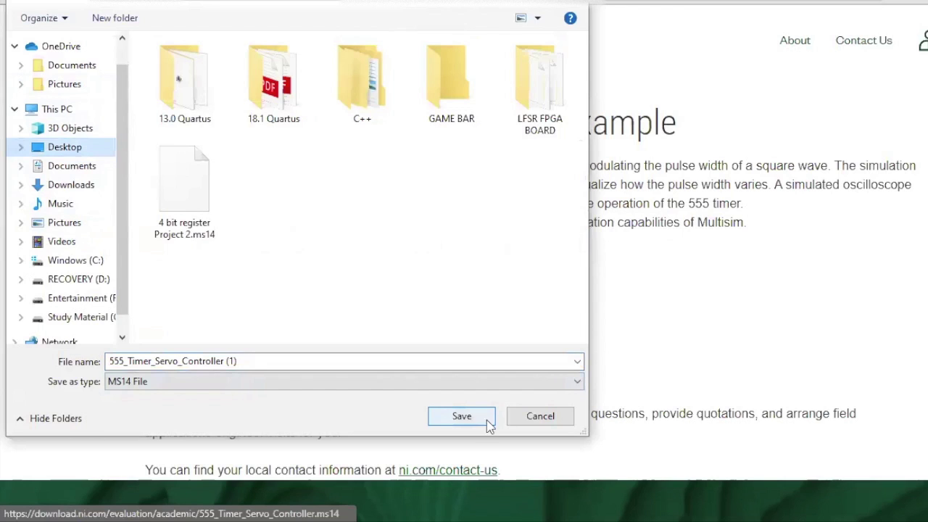
key("Return")
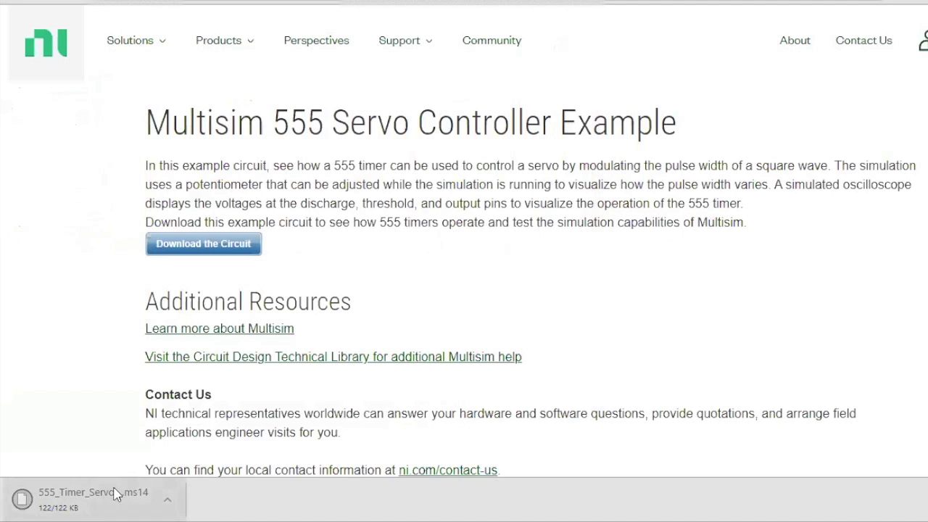
left_click(117, 475)
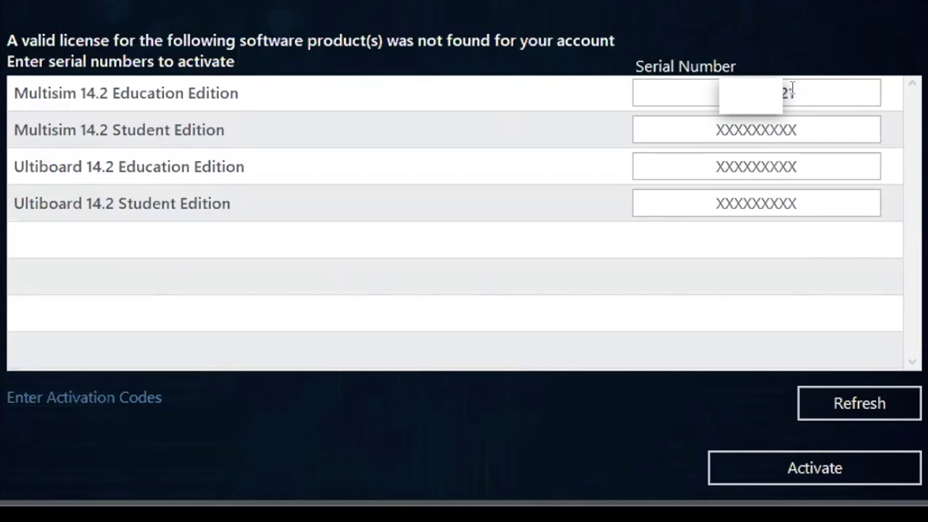
- Activate Multisim 14.2 Education Edition with the entered serial number and continue past the results
left_click(889, 468)
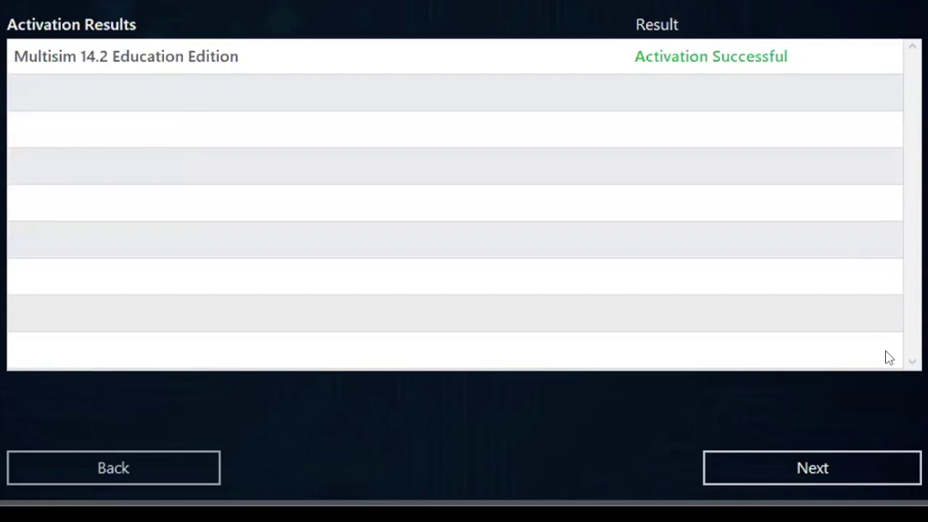
left_click(884, 463)
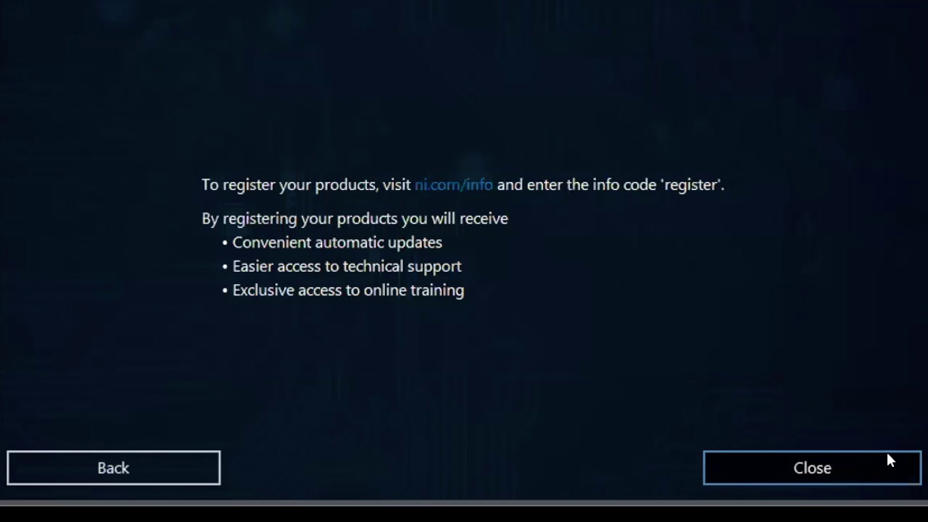